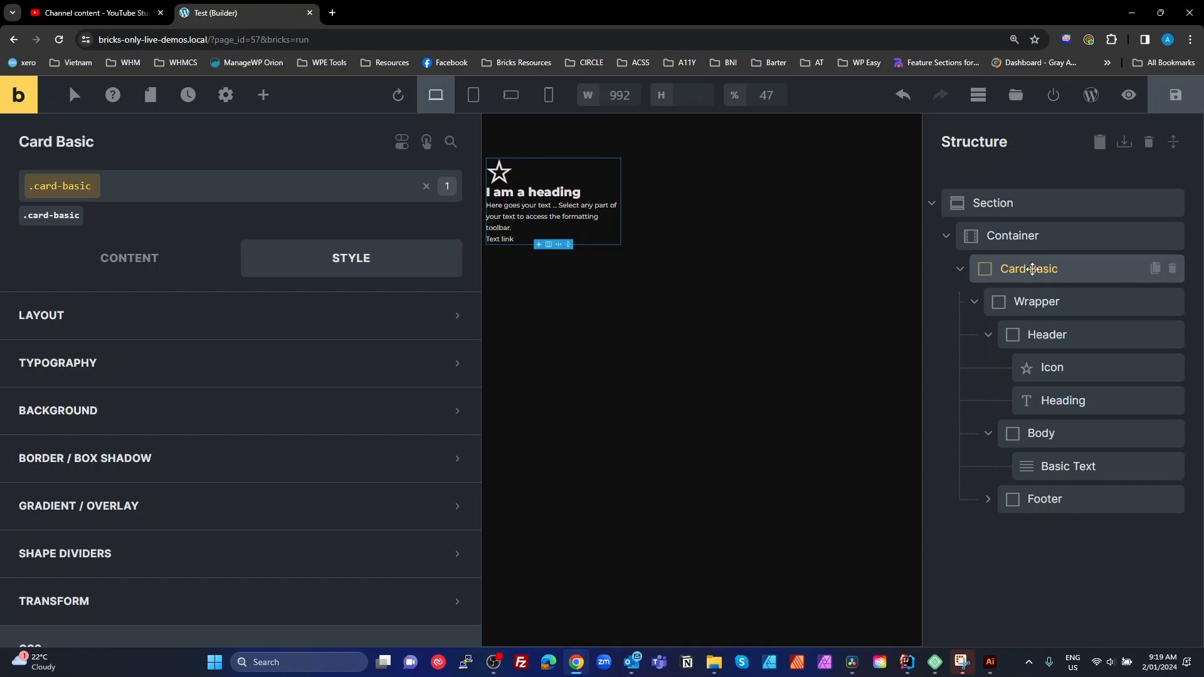
Step: Rename the Card Basic element in the Structure panel to 'Card Basic (CSS)'
{"action": "double_click", "coordinate": [1029, 269]}
{"action": "left_click", "coordinate": [1047, 267]}
{"action": "type", "text": "(CSS)"}
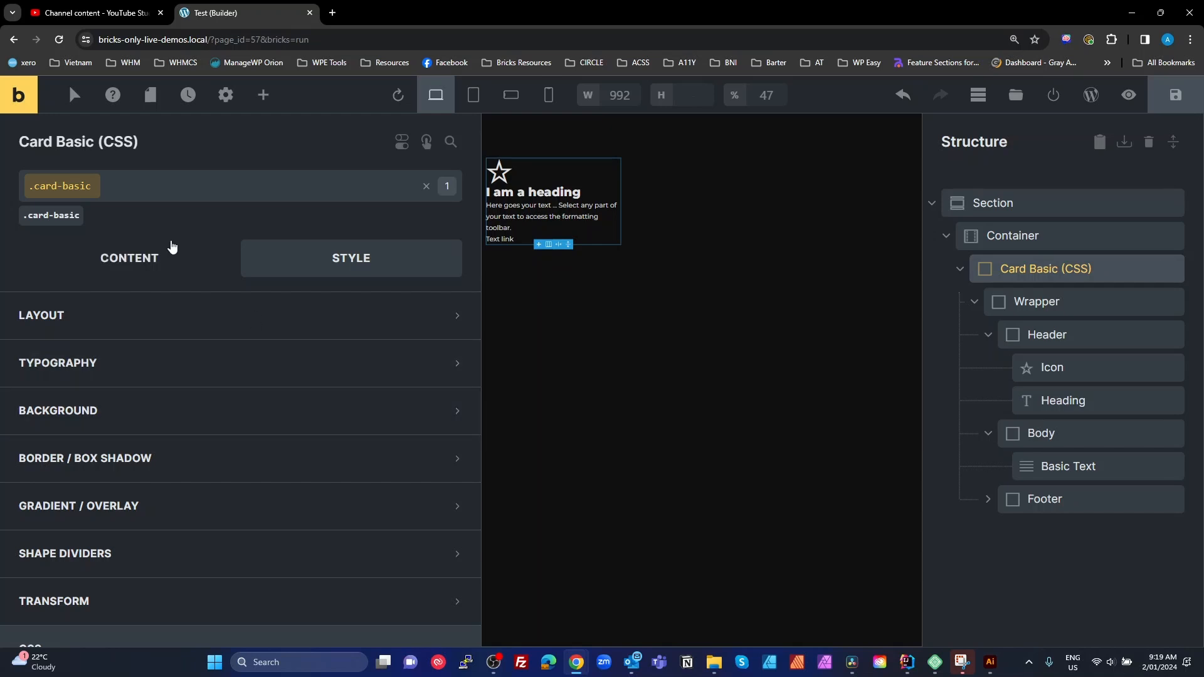
{"action": "scroll", "coordinate": [203, 348], "scroll_direction": "down", "scroll_amount": 3}
Step: Replace the custom CSS with a %root% rule giving border: 1px solid white
{"action": "left_click", "coordinate": [142, 442]}
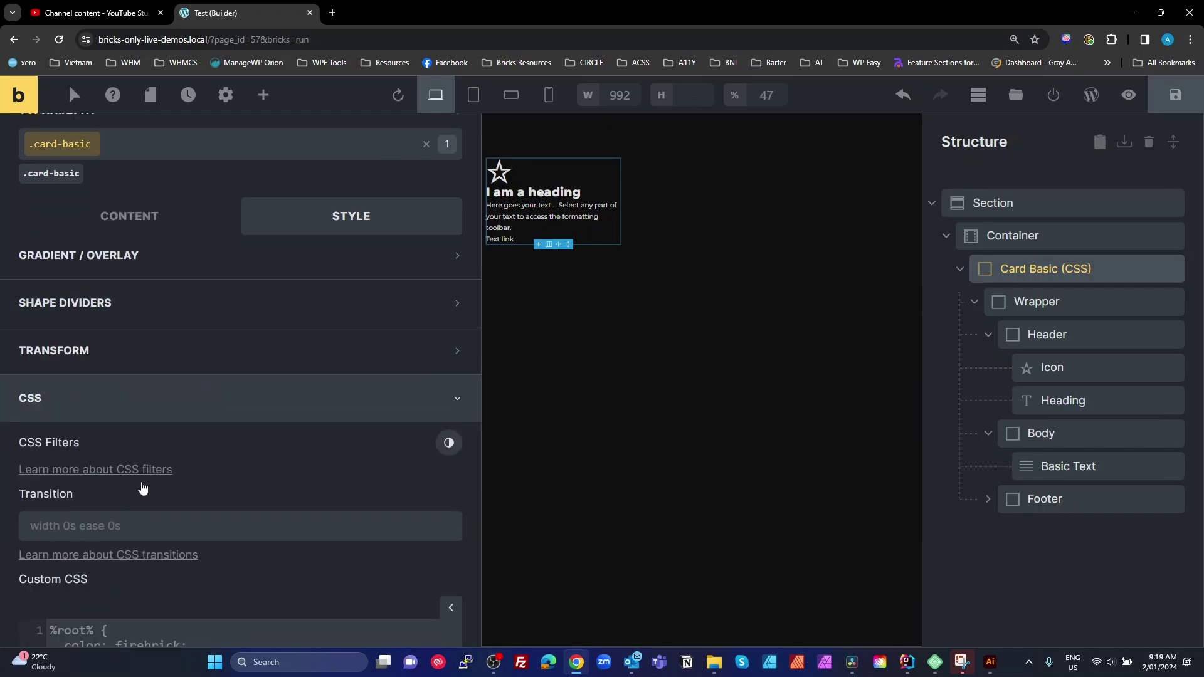
{"action": "left_click", "coordinate": [75, 406]}
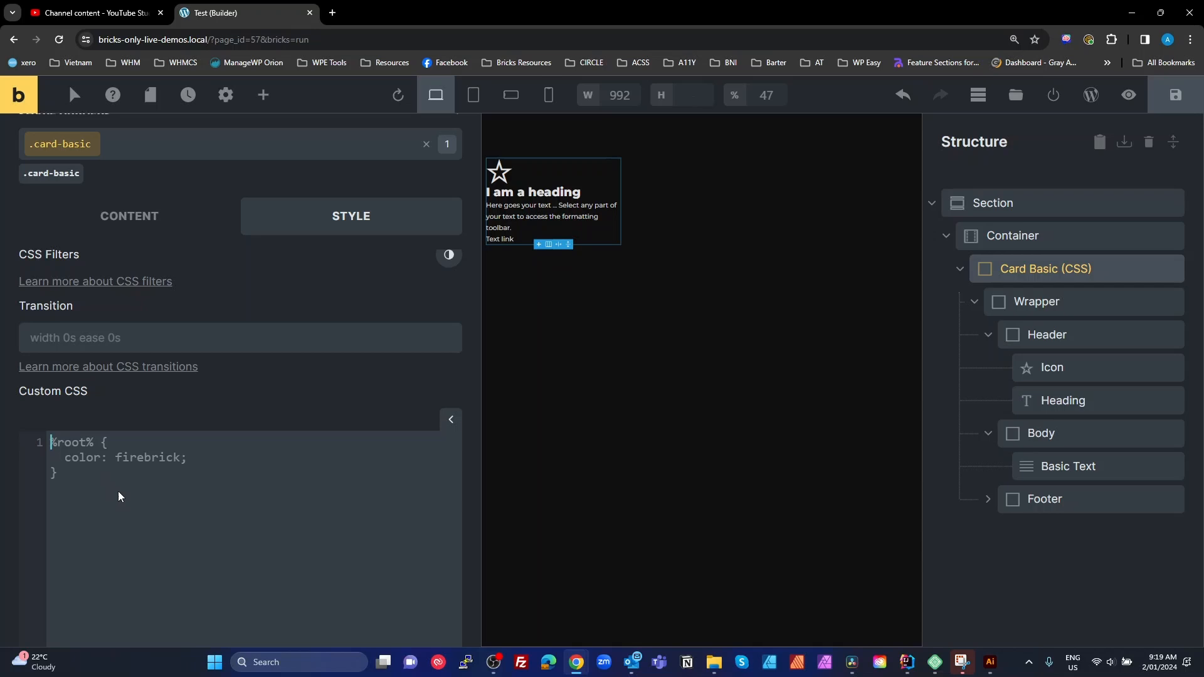
{"action": "key", "text": "ctrl+a"}
{"action": "type", "text": "%root%{"}
{"action": "key", "text": "Return"}
{"action": "key", "text": "Return"}
{"action": "type", "text": "}"}
{"action": "type", "text": "border: 1px "}
{"action": "type", "text": "solid "}
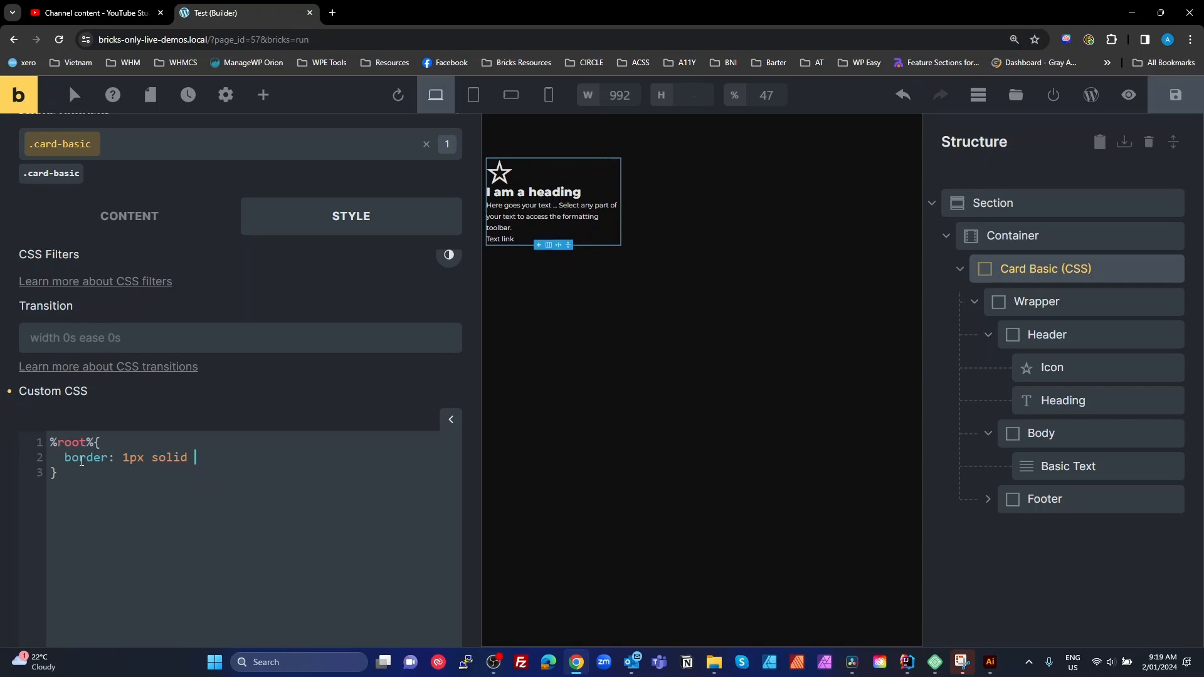
{"action": "type", "text": "white;"}
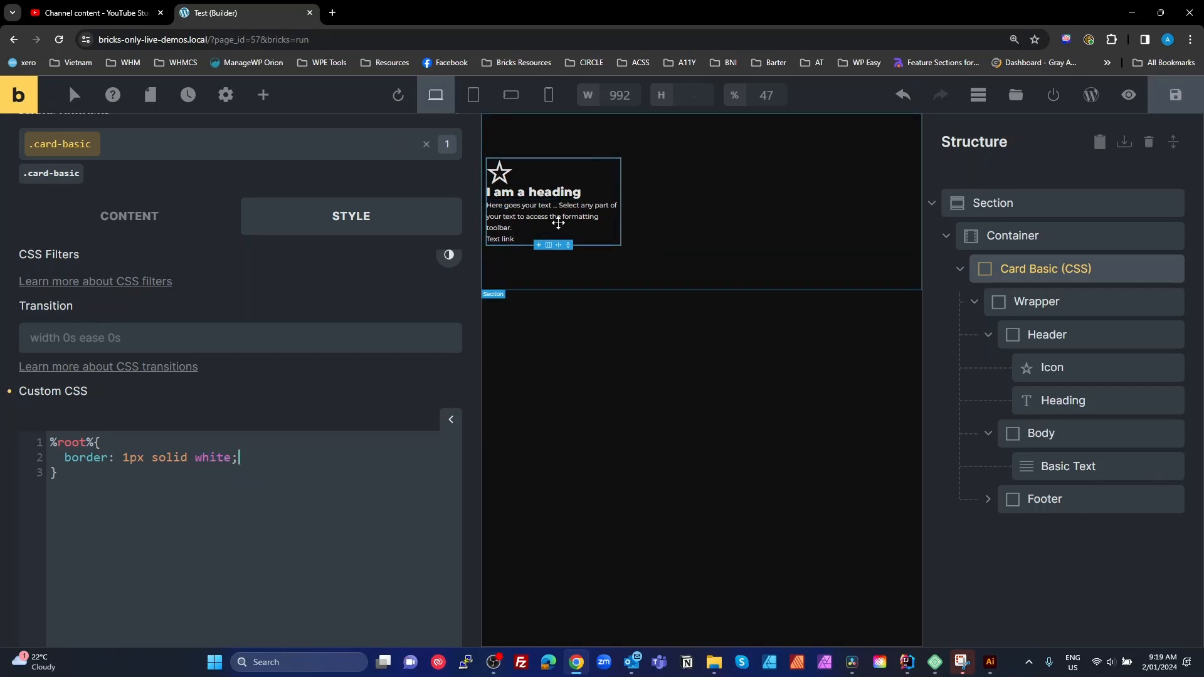
{"action": "mouse_move", "coordinate": [1073, 301]}
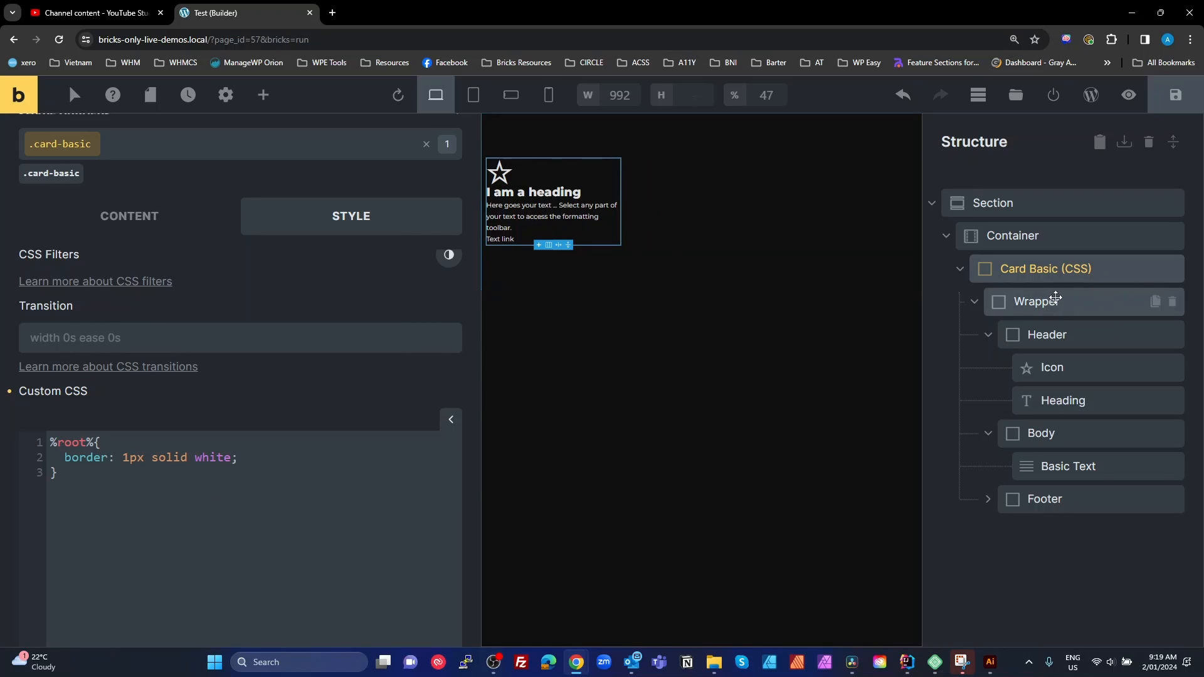
Step: Add a %root%__wrapper rule with padding: 2rem to the custom CSS
{"action": "left_click", "coordinate": [136, 483]}
{"action": "left_click_drag", "start_coordinate": [95, 442], "coordinate": [51, 442]}
{"action": "type", "text": "%root%{"}
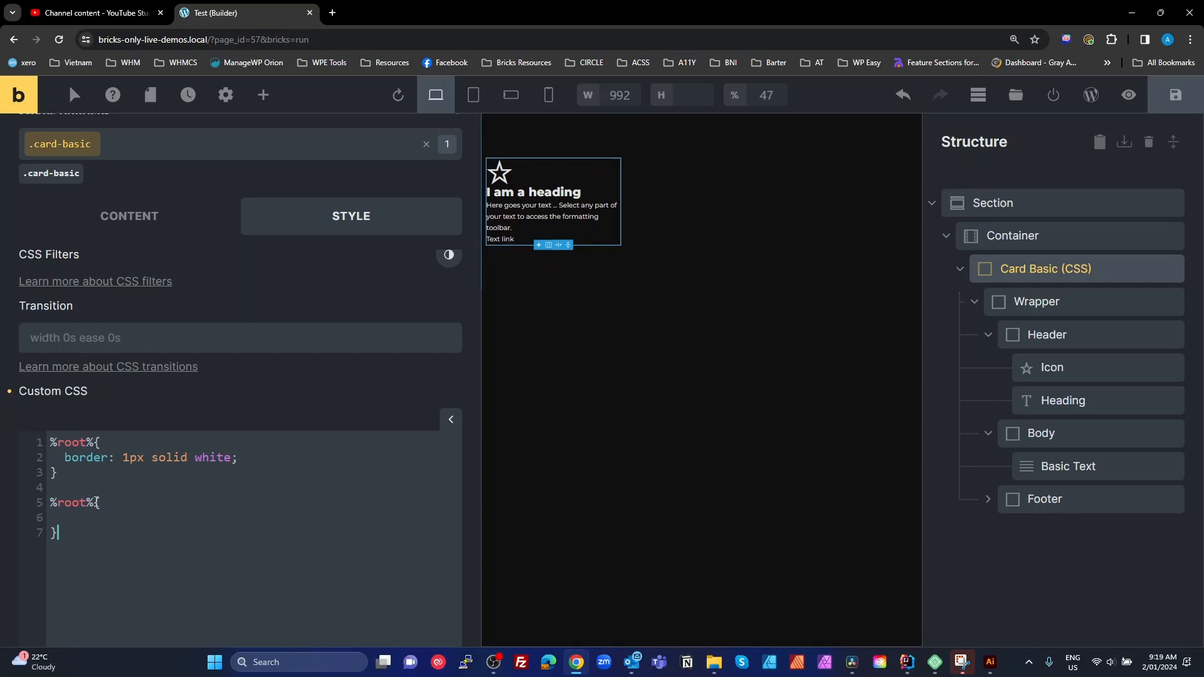
{"action": "left_click", "coordinate": [96, 503]}
{"action": "type", "text": "__"}
{"action": "type", "text": "wrapper{   "}
{"action": "type", "text": "padding:"}
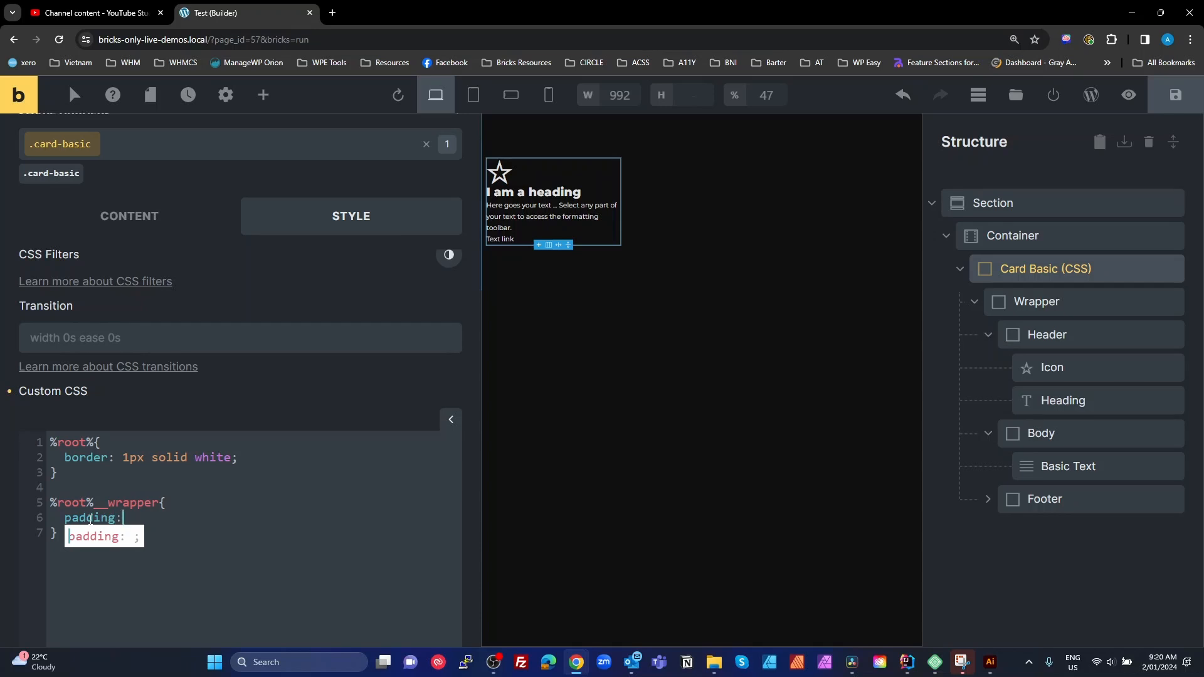
{"action": "type", "text": " 2rem;"}
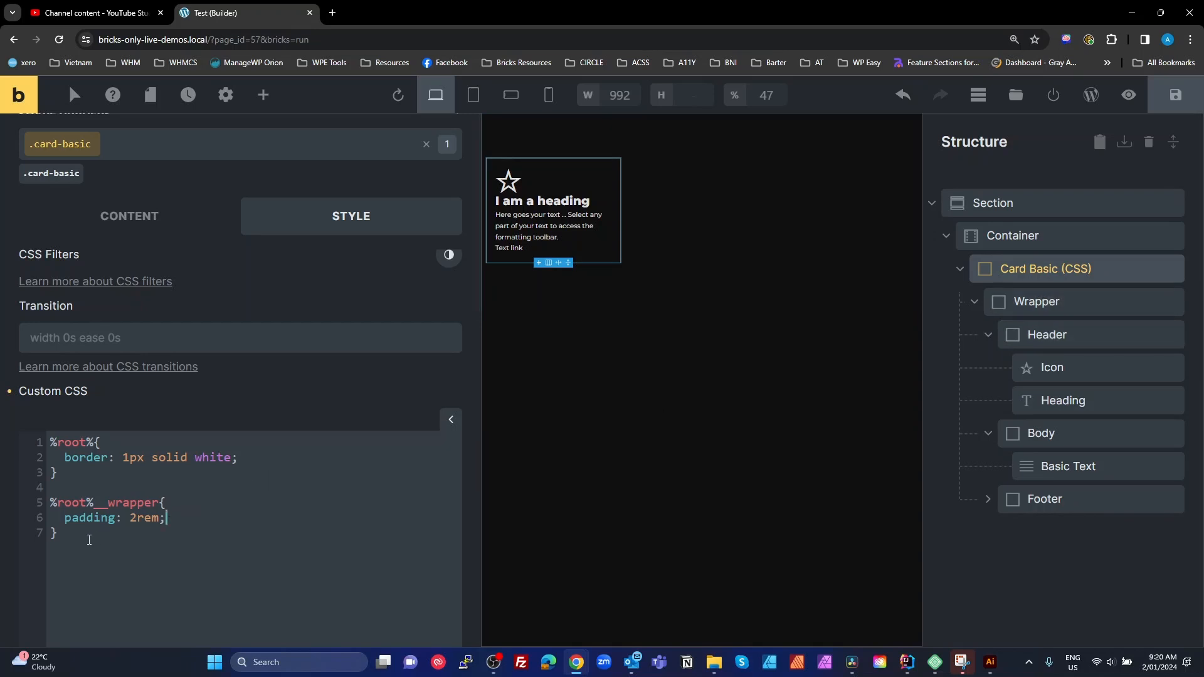
Step: Duplicate the wrapper rule block as the start of a %root%__header rule
{"action": "left_click_drag", "start_coordinate": [89, 539], "coordinate": [36, 505]}
{"action": "key", "text": "ctrl+c"}
{"action": "left_click", "coordinate": [66, 534]}
{"action": "key", "text": "Return"}
{"action": "key", "text": "Return"}
{"action": "key", "text": "ctrl+v"}
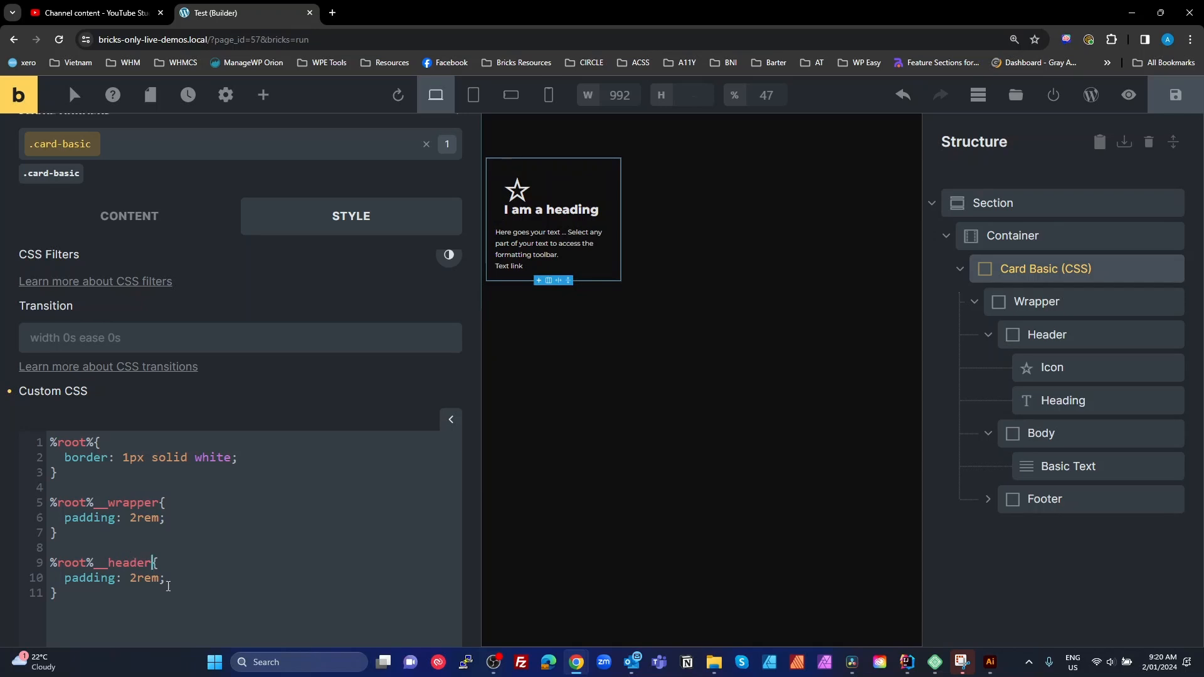
Step: Make the header rule a flex row with column-gap: 1rem instead of padding
{"action": "mouse_move", "coordinate": [165, 578]}
{"action": "left_mouse_down"}
{"action": "mouse_move", "coordinate": [64, 577]}
{"action": "mouse_move", "coordinate": [169, 580]}
{"action": "left_mouse_up"}
{"action": "left_click", "coordinate": [64, 577]}
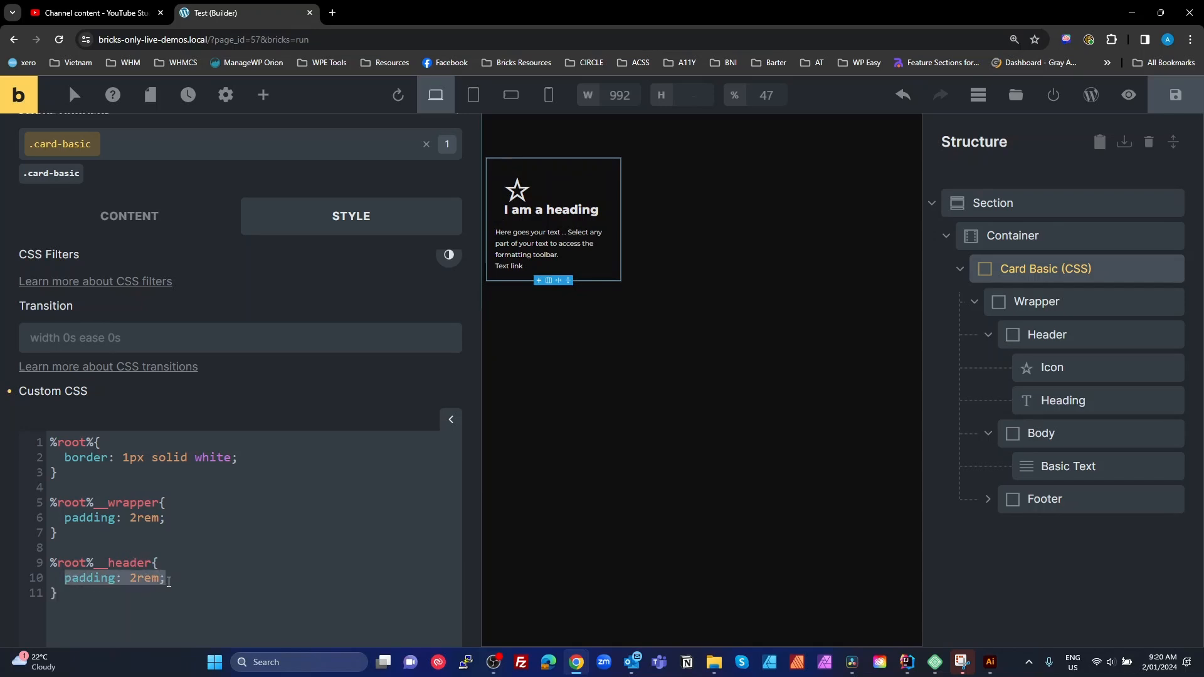
{"action": "type", "text": "display: flex;"}
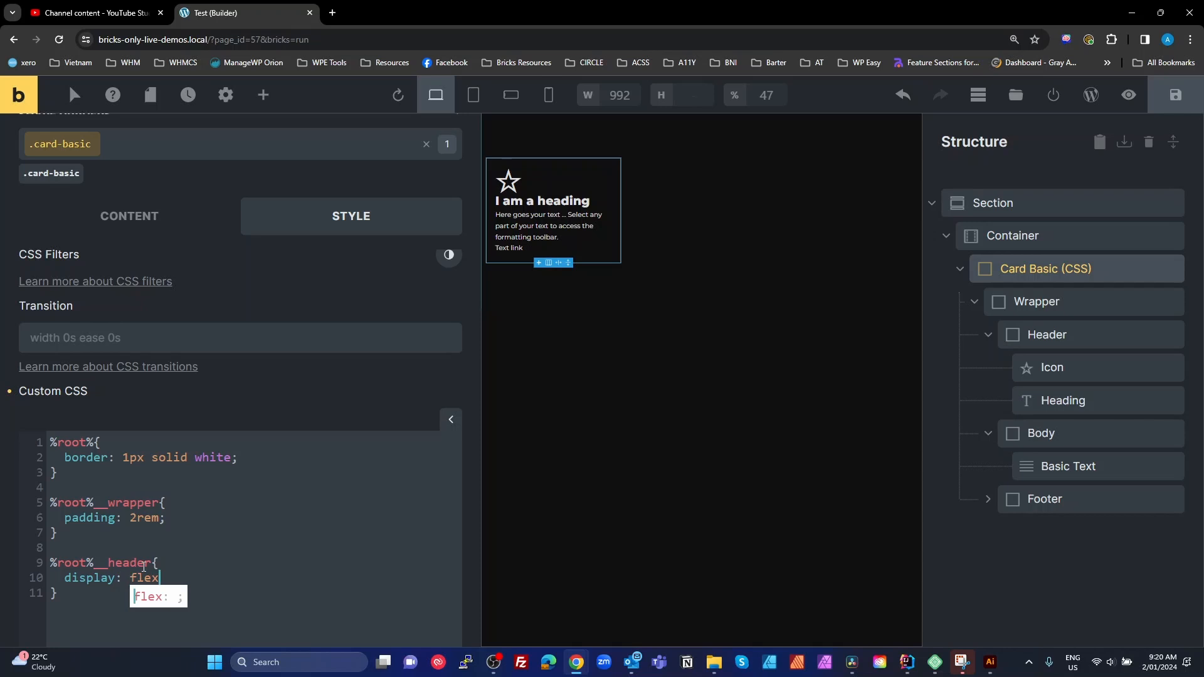
{"action": "key", "text": "Return"}
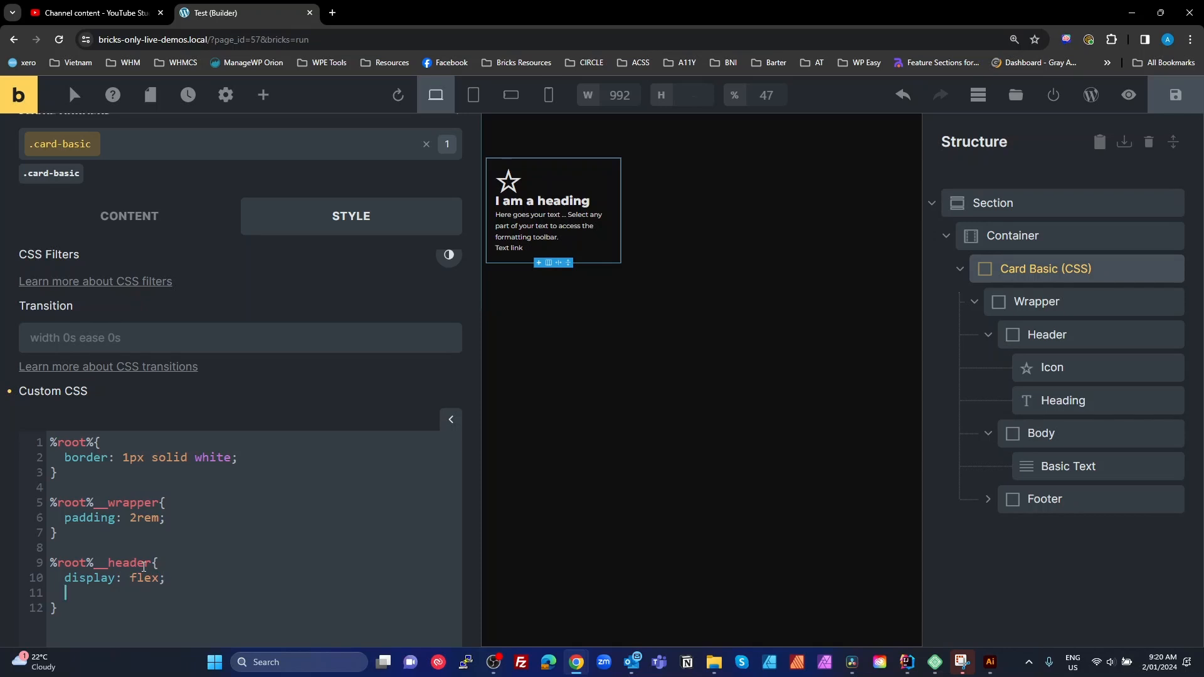
{"action": "type", "text": "flex-direction: row;"}
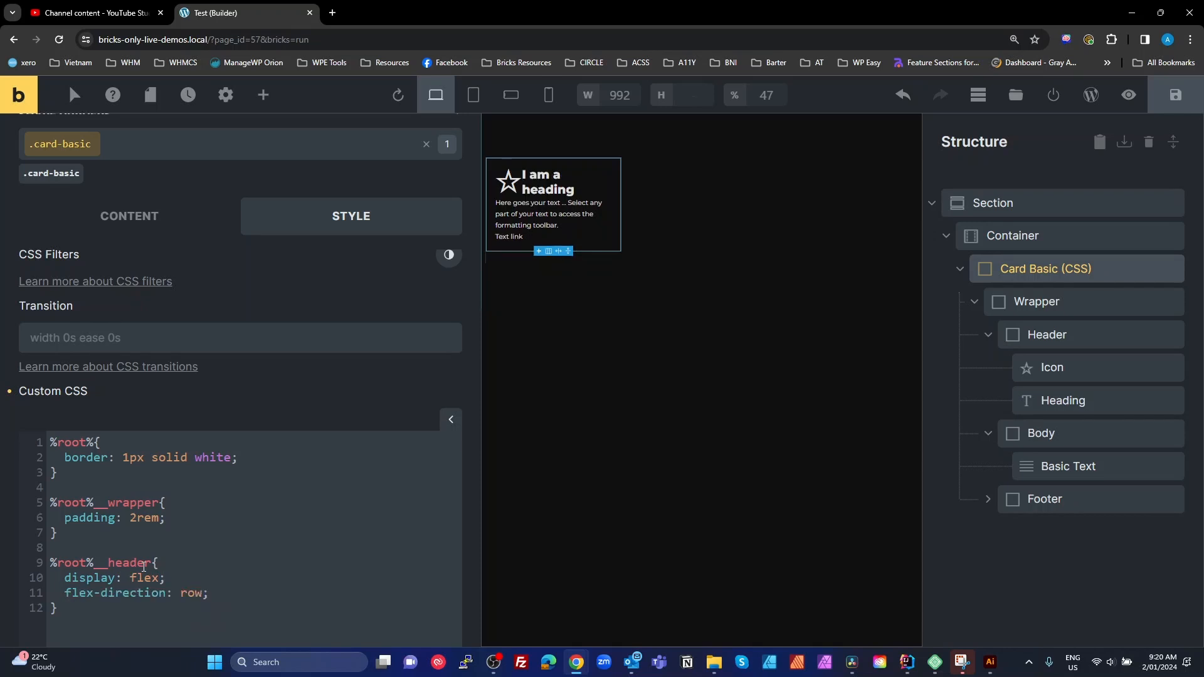
{"action": "key", "text": "Return"}
{"action": "type", "text": "column-gap: 1re"}
{"action": "type", "text": "m;"}
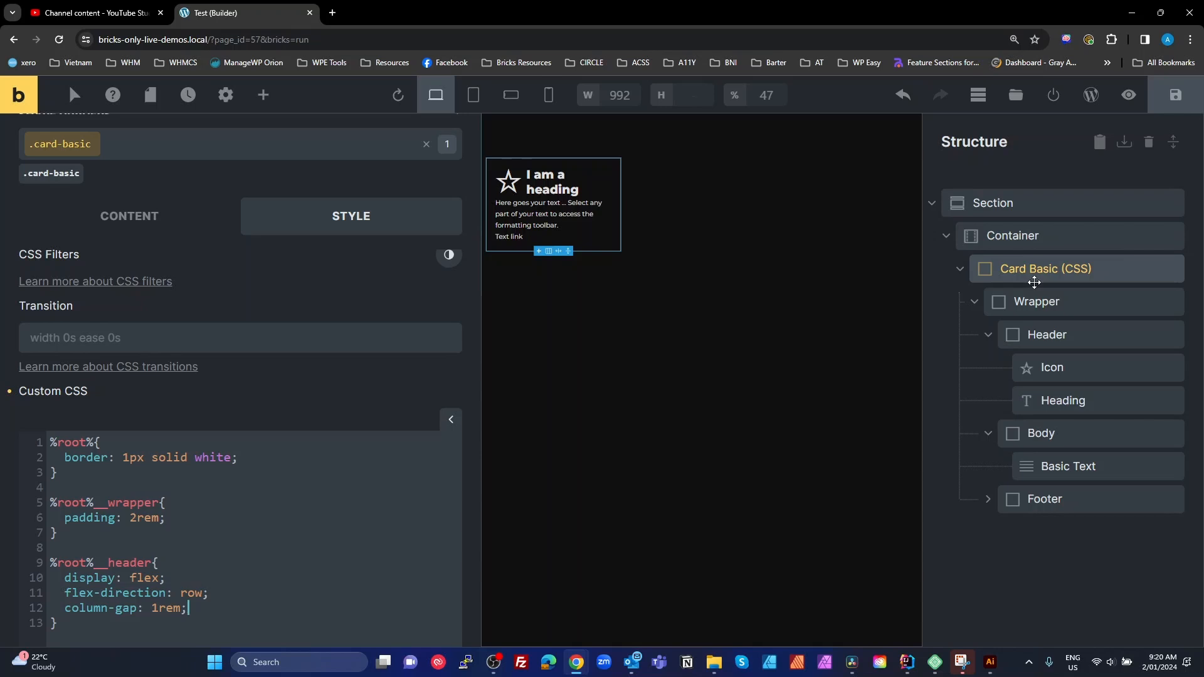
{"action": "left_click_drag", "start_coordinate": [100, 457], "coordinate": [235, 458]}
{"action": "left_click", "coordinate": [241, 457]}
{"action": "left_click", "coordinate": [152, 503]}
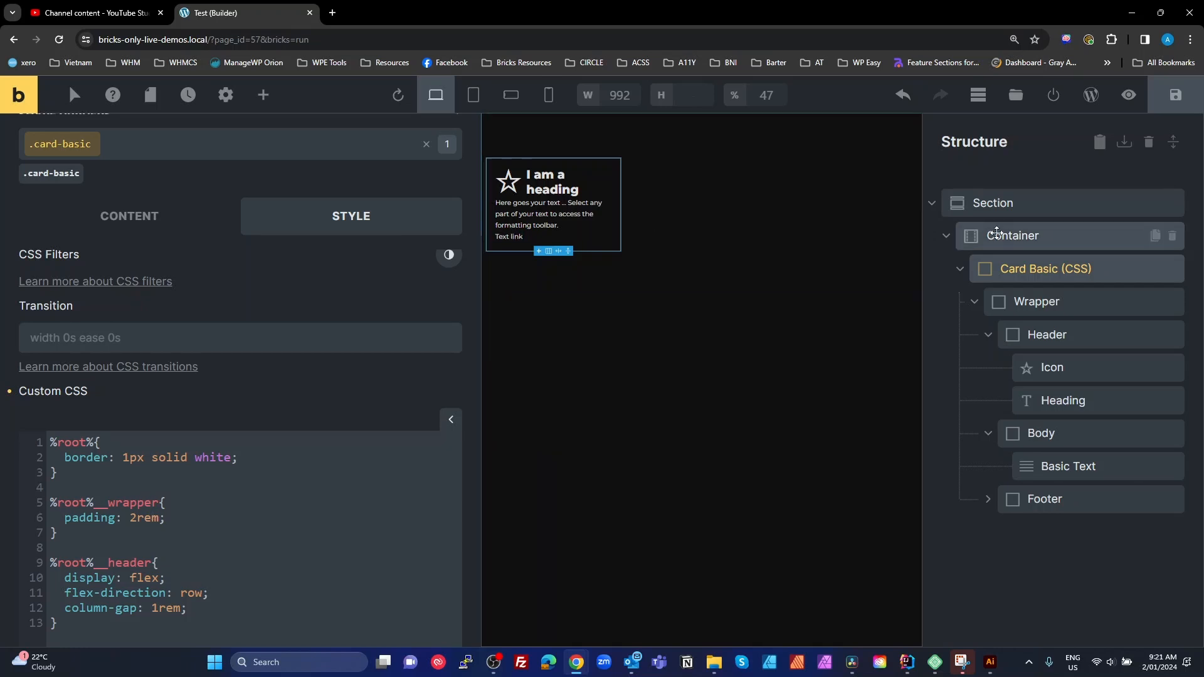
{"action": "left_click", "coordinate": [94, 562]}
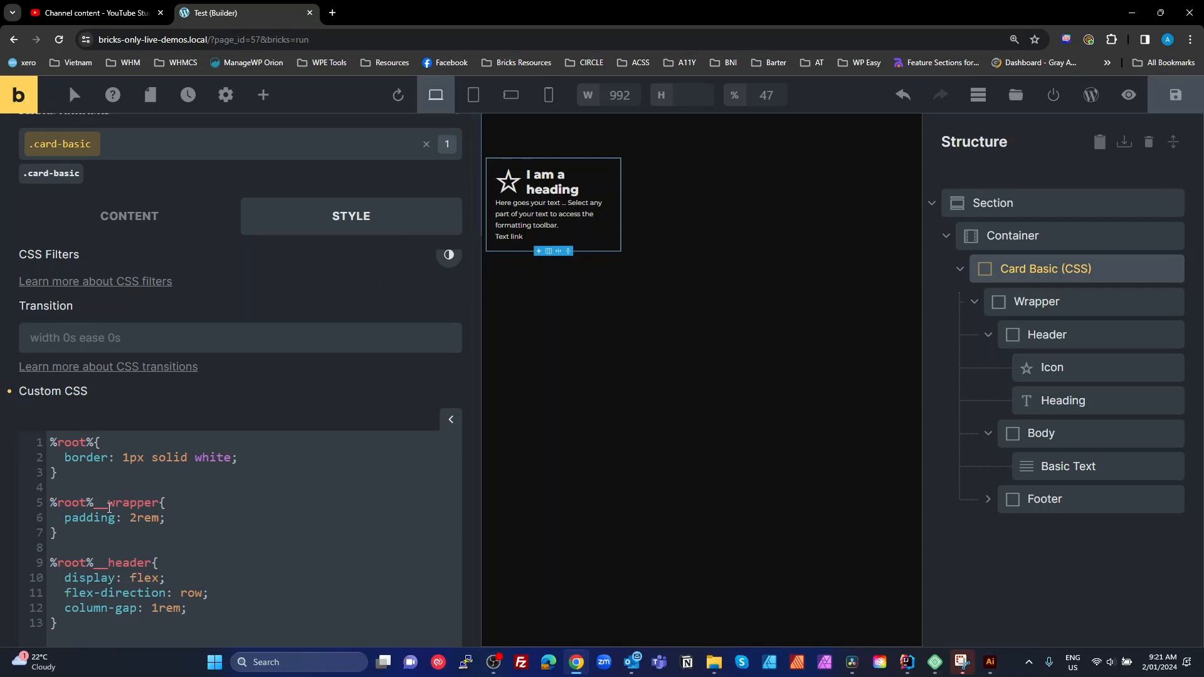
{"action": "mouse_move", "coordinate": [108, 505]}
{"action": "left_mouse_down"}
{"action": "mouse_move", "coordinate": [59, 507]}
{"action": "mouse_move", "coordinate": [160, 505]}
{"action": "left_mouse_up"}
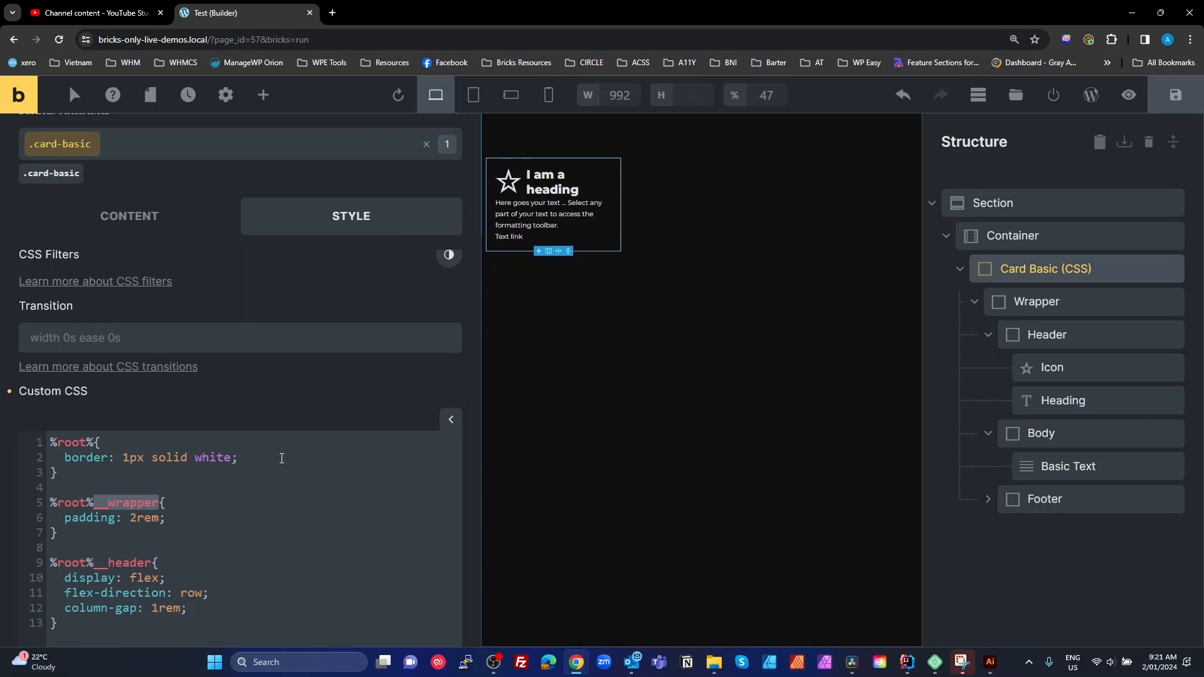
{"action": "left_click", "coordinate": [271, 498]}
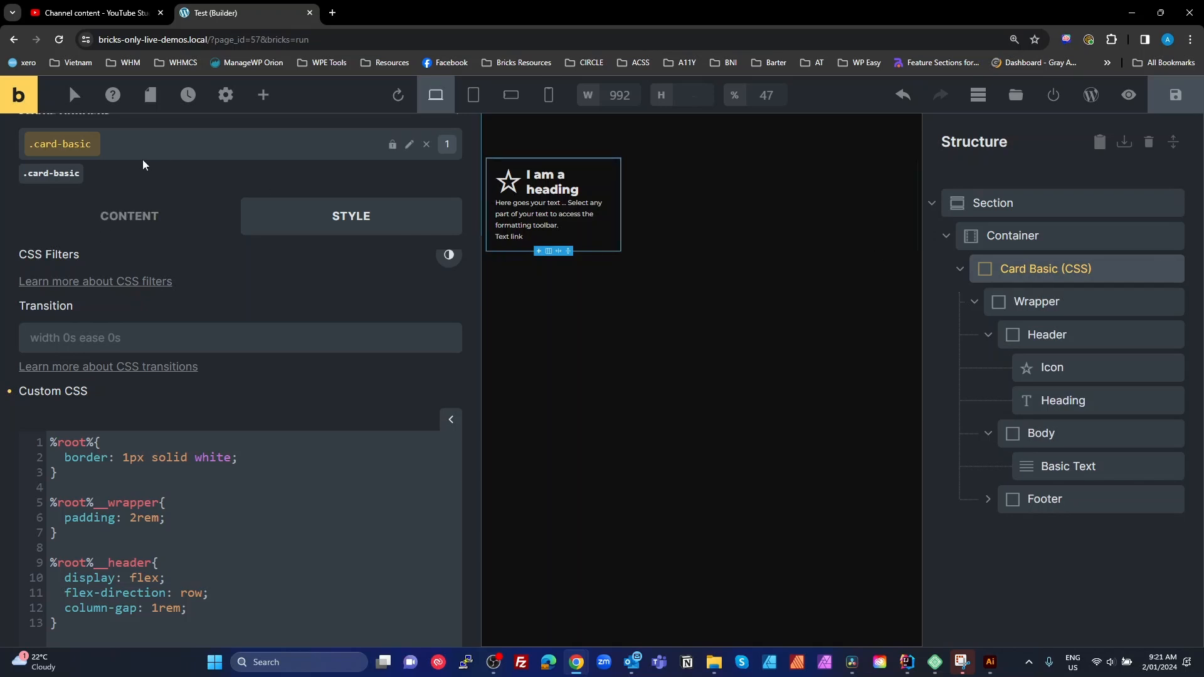
Step: Rename the card-basic class to card-service and the wrapper class to card-service__wrapper
{"action": "left_click", "coordinate": [393, 143]}
{"action": "type", "text": "service"}
{"action": "key", "text": "Return"}
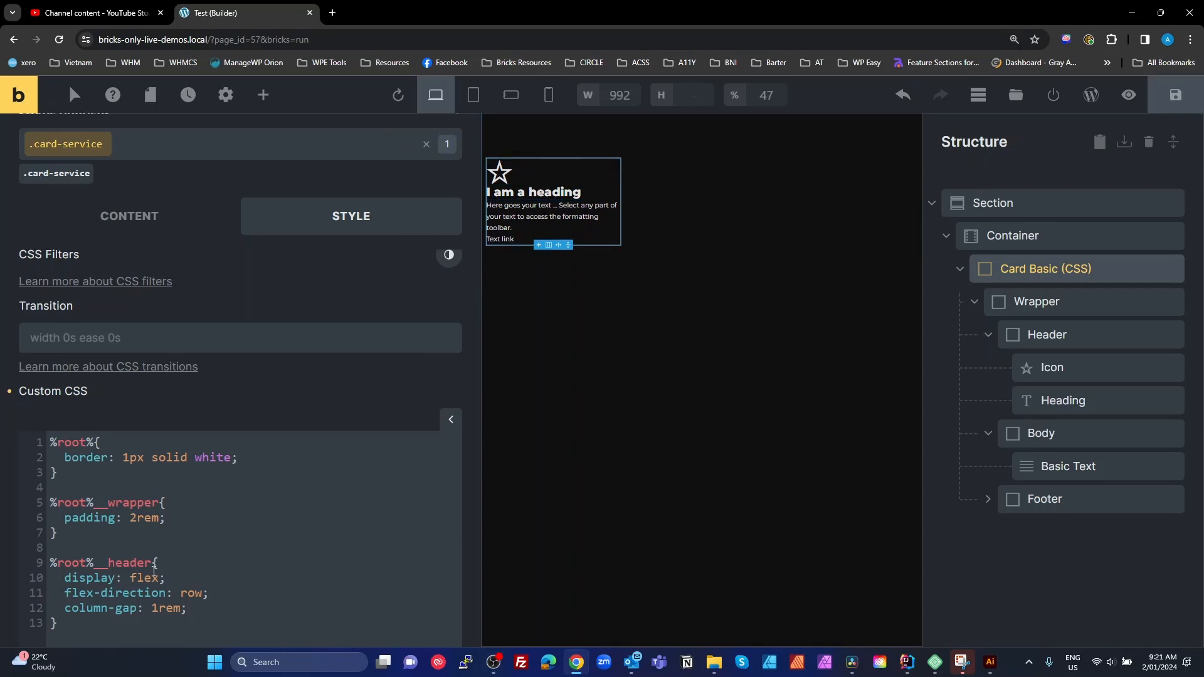
{"action": "left_click", "coordinate": [1037, 301]}
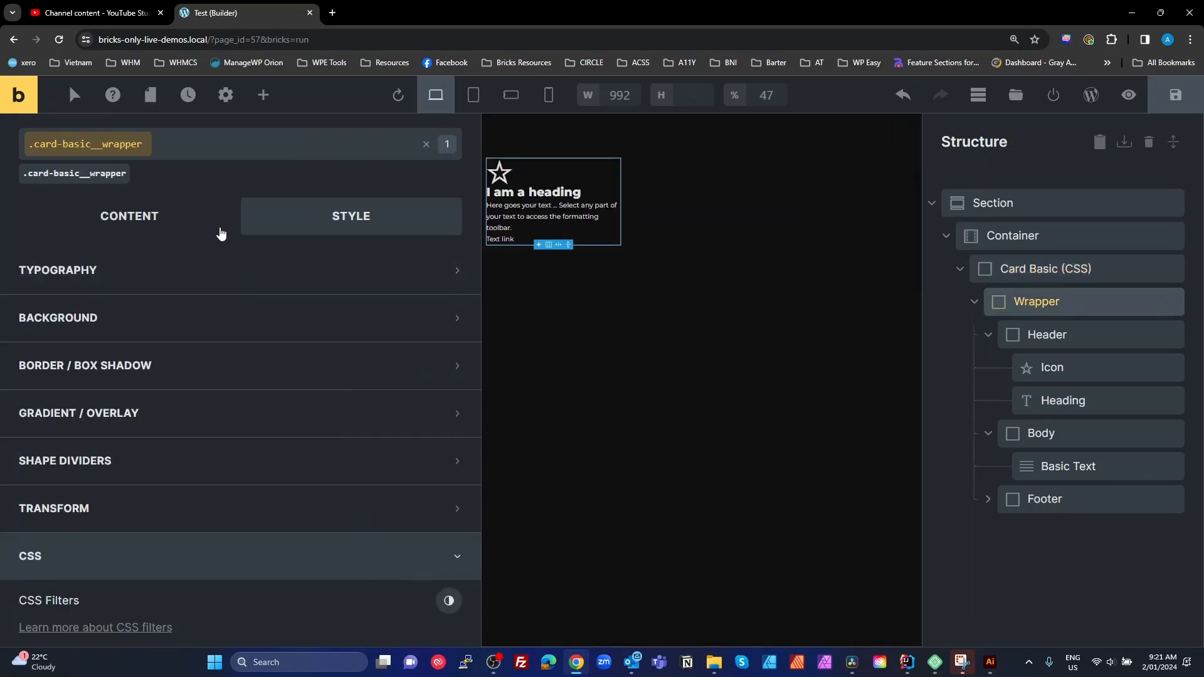
{"action": "left_click", "coordinate": [410, 144]}
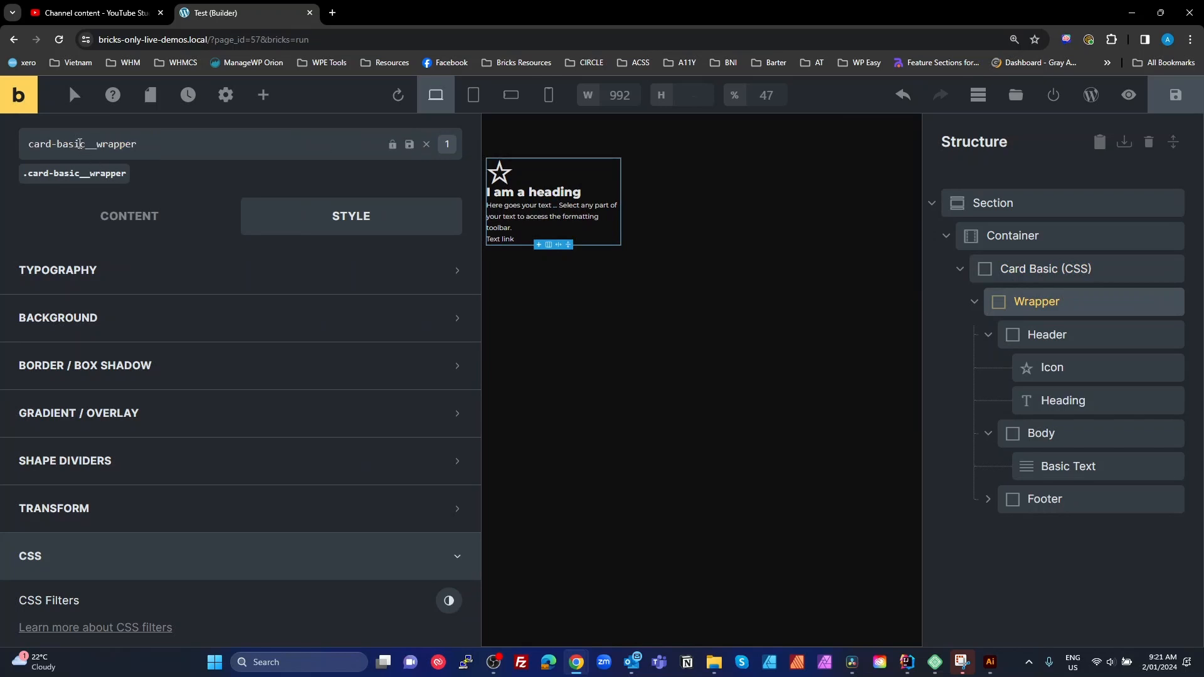
{"action": "key", "text": "Return"}
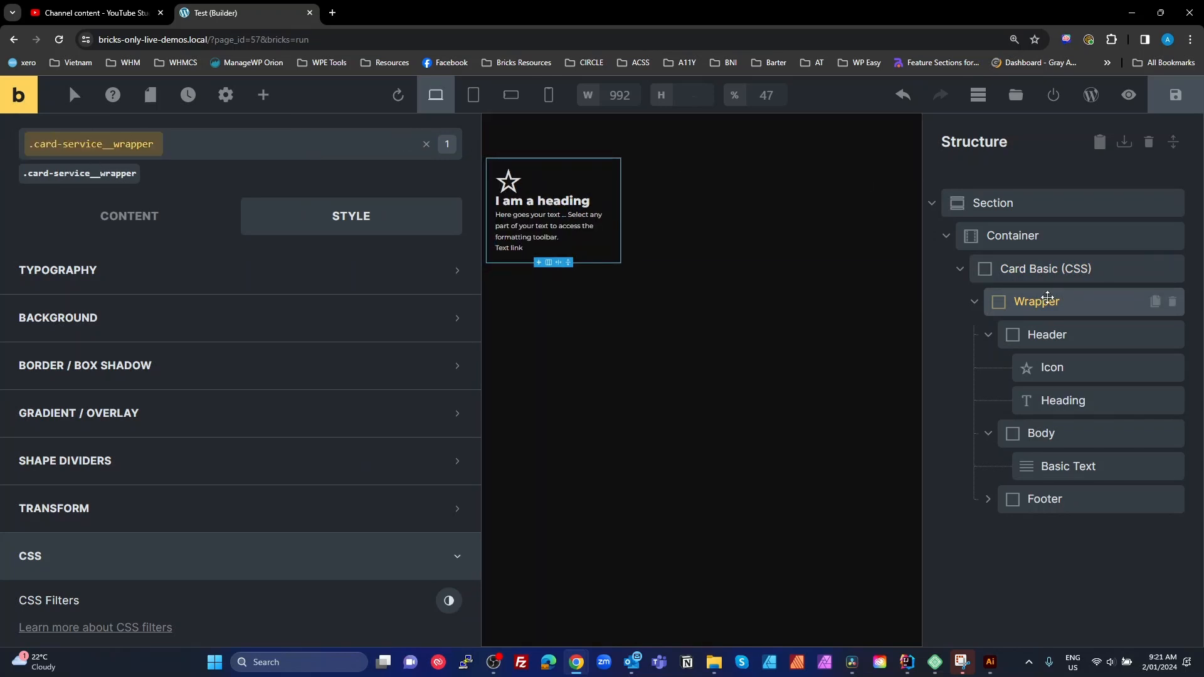
Step: Rename the header class to card-service__header and reselect the Card Basic (CSS) element
{"action": "left_click", "coordinate": [1046, 334]}
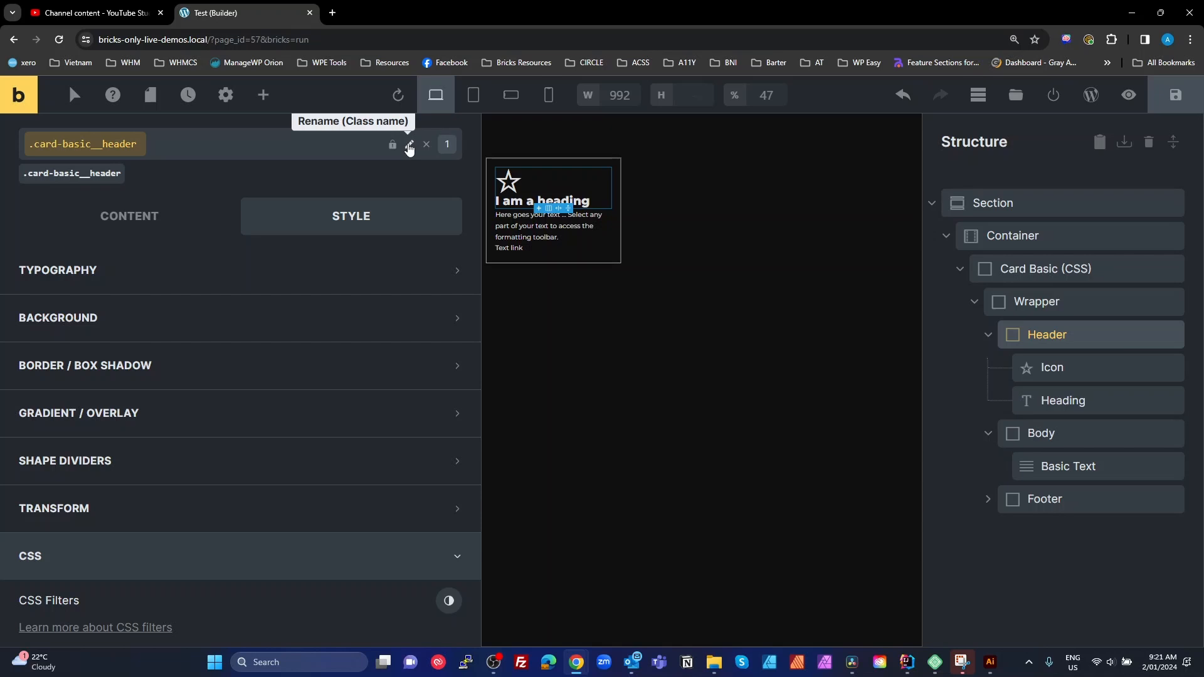
{"action": "left_click", "coordinate": [410, 144]}
{"action": "double_click", "coordinate": [70, 143]}
{"action": "type", "text": "service"}
{"action": "key", "text": "Return"}
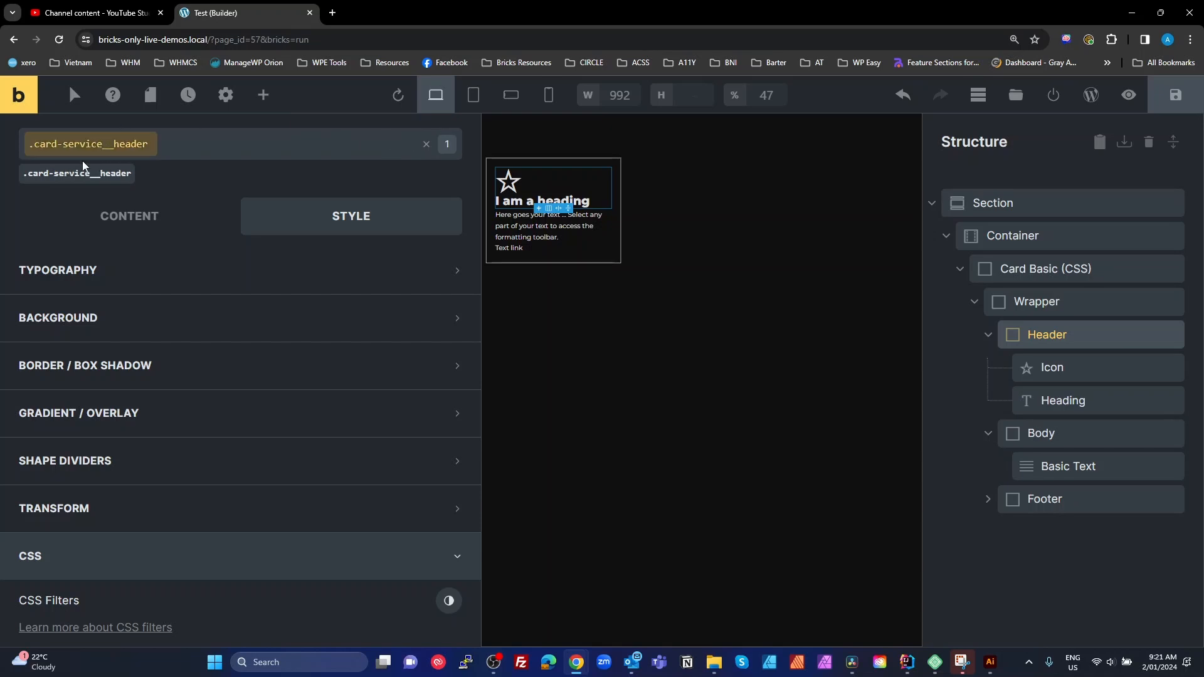
{"action": "left_click", "coordinate": [1047, 268]}
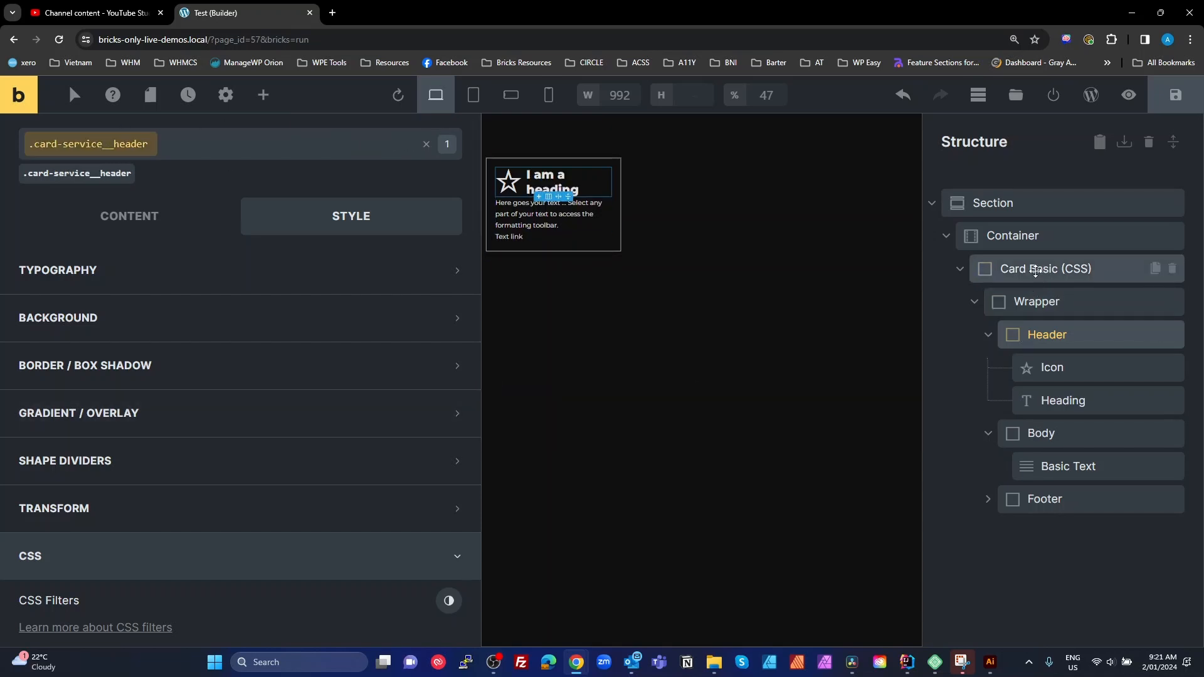
{"action": "scroll", "coordinate": [110, 583], "scroll_direction": "down", "scroll_amount": 3}
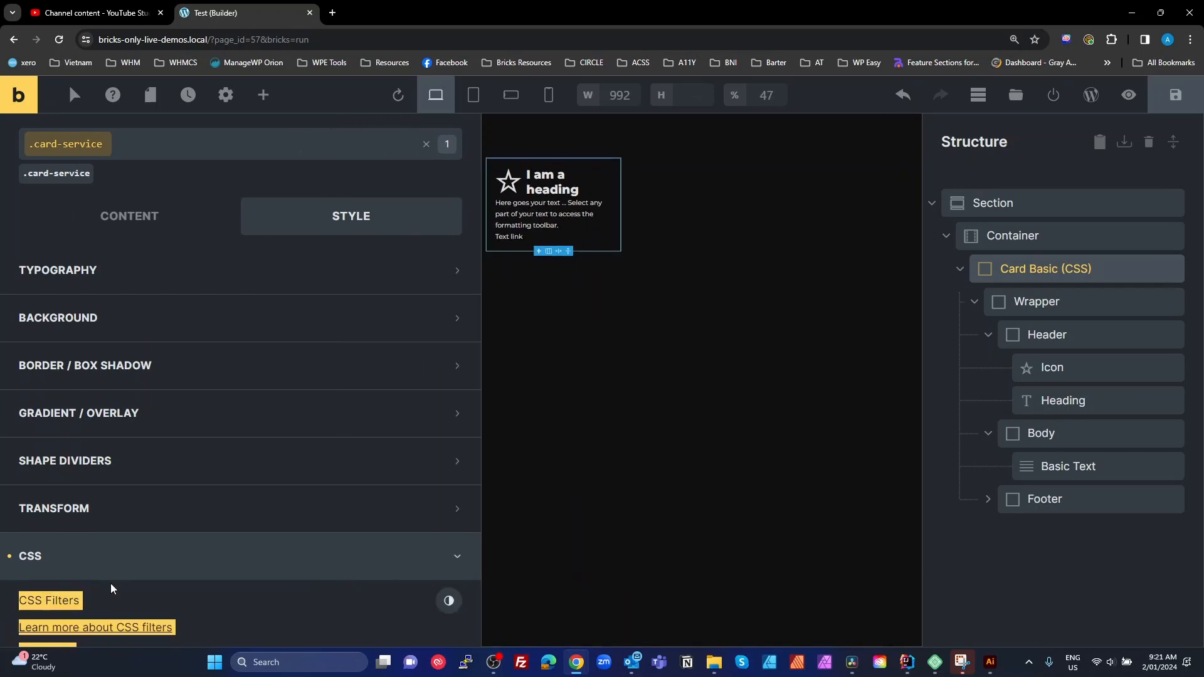
{"action": "key", "text": "ctrl+a"}
{"action": "left_click", "coordinate": [113, 621]}
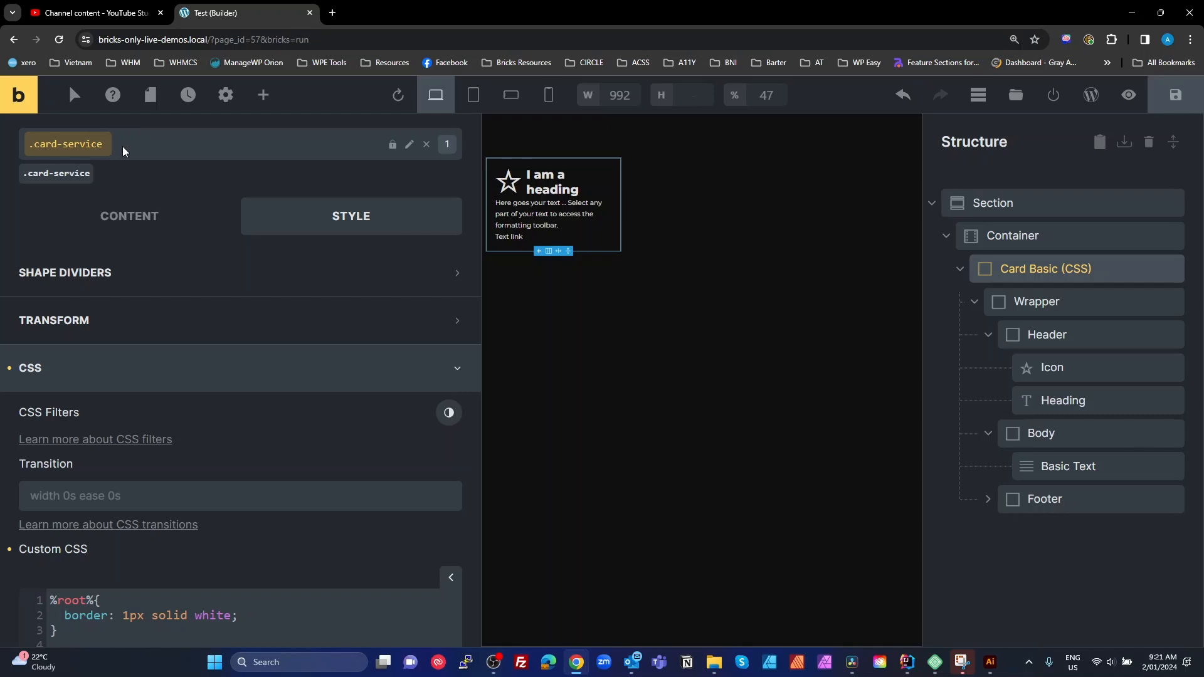
{"action": "scroll", "coordinate": [122, 376], "scroll_direction": "down", "scroll_amount": 3}
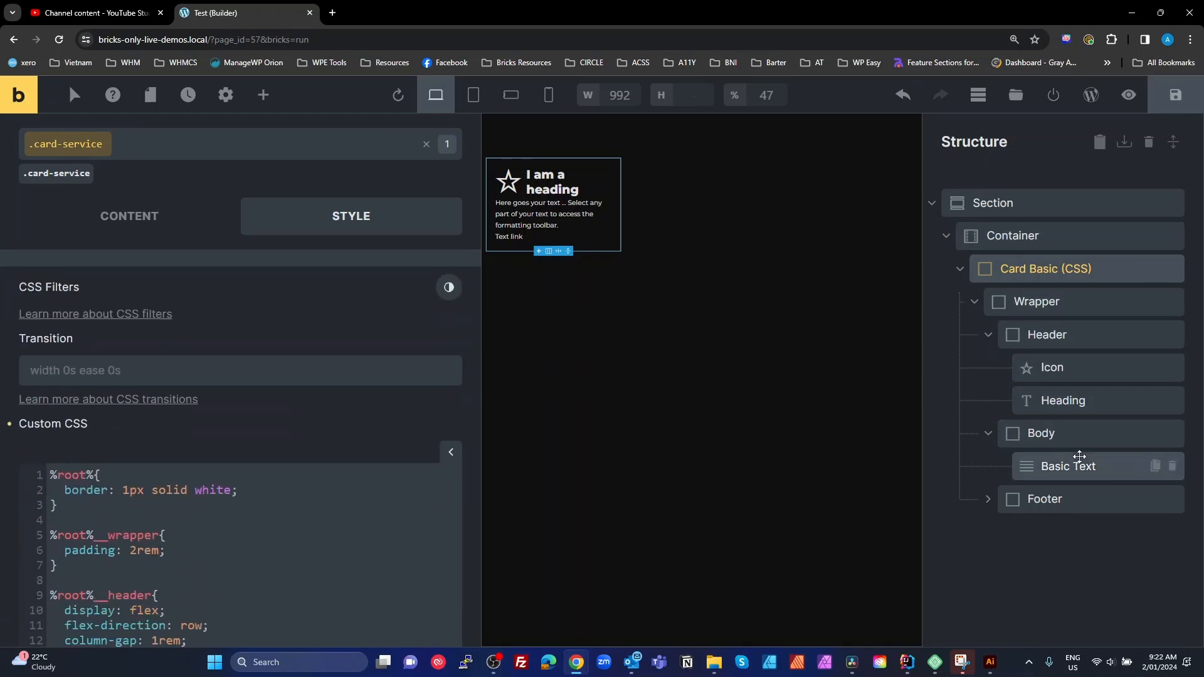
{"action": "mouse_move", "coordinate": [1090, 367]}
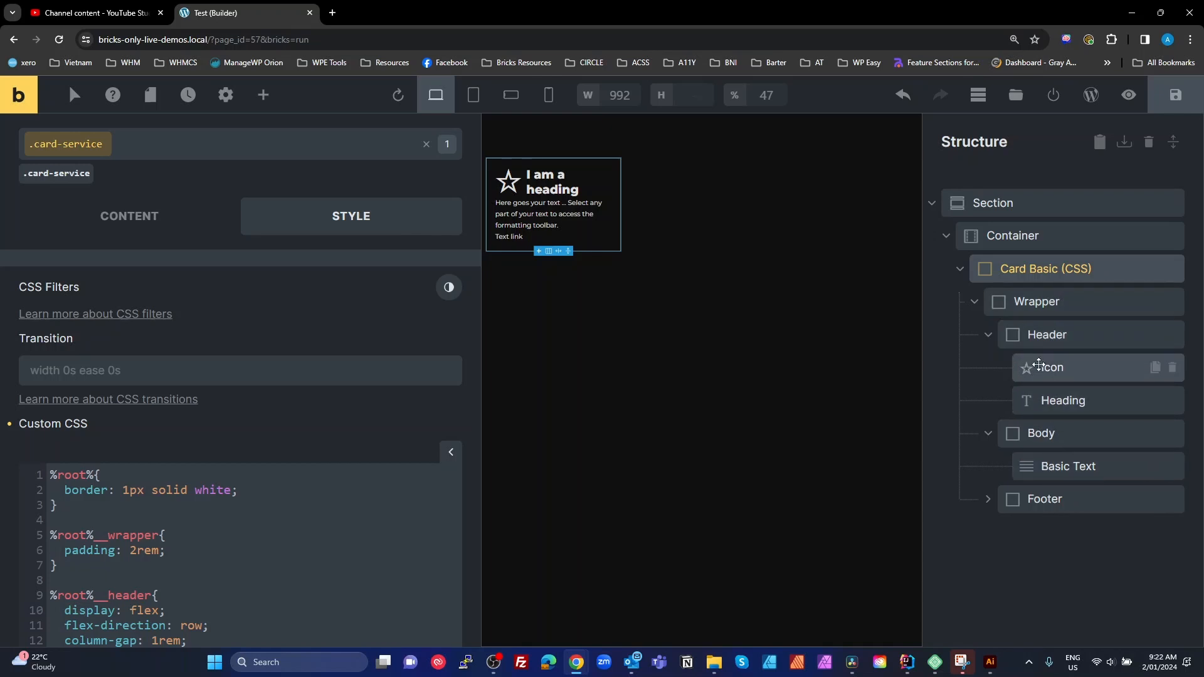
{"action": "left_click_drag", "start_coordinate": [52, 580], "coordinate": [94, 595]}
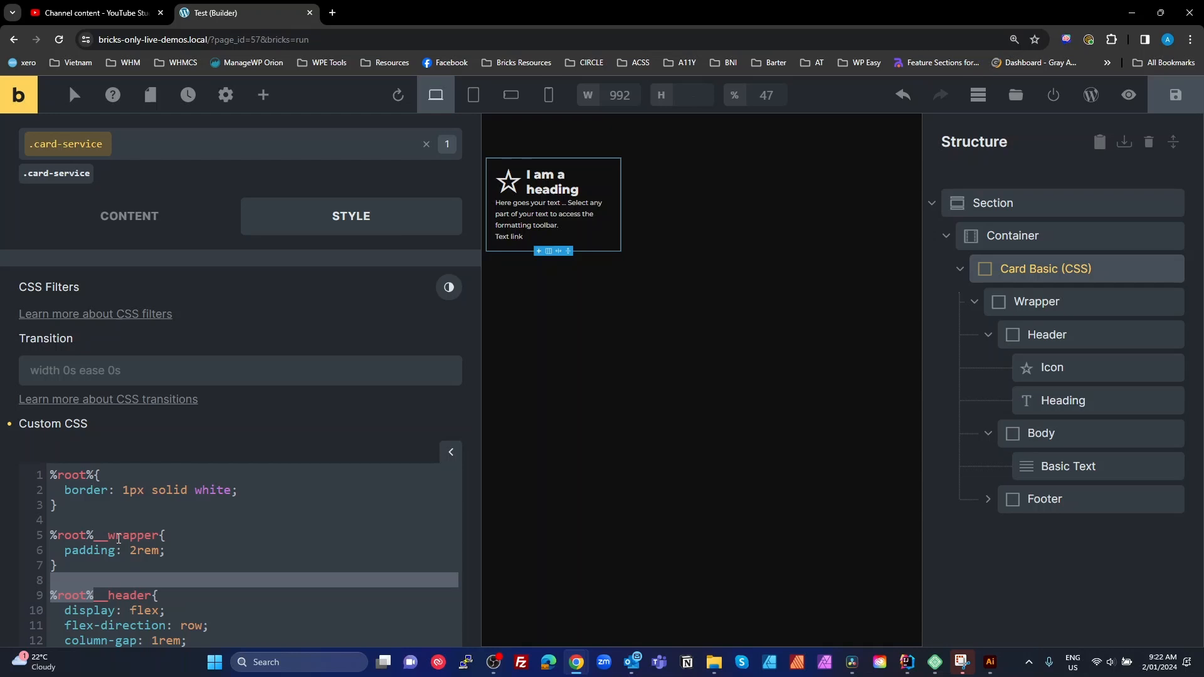
{"action": "double_click", "coordinate": [98, 538]}
{"action": "left_click", "coordinate": [169, 537]}
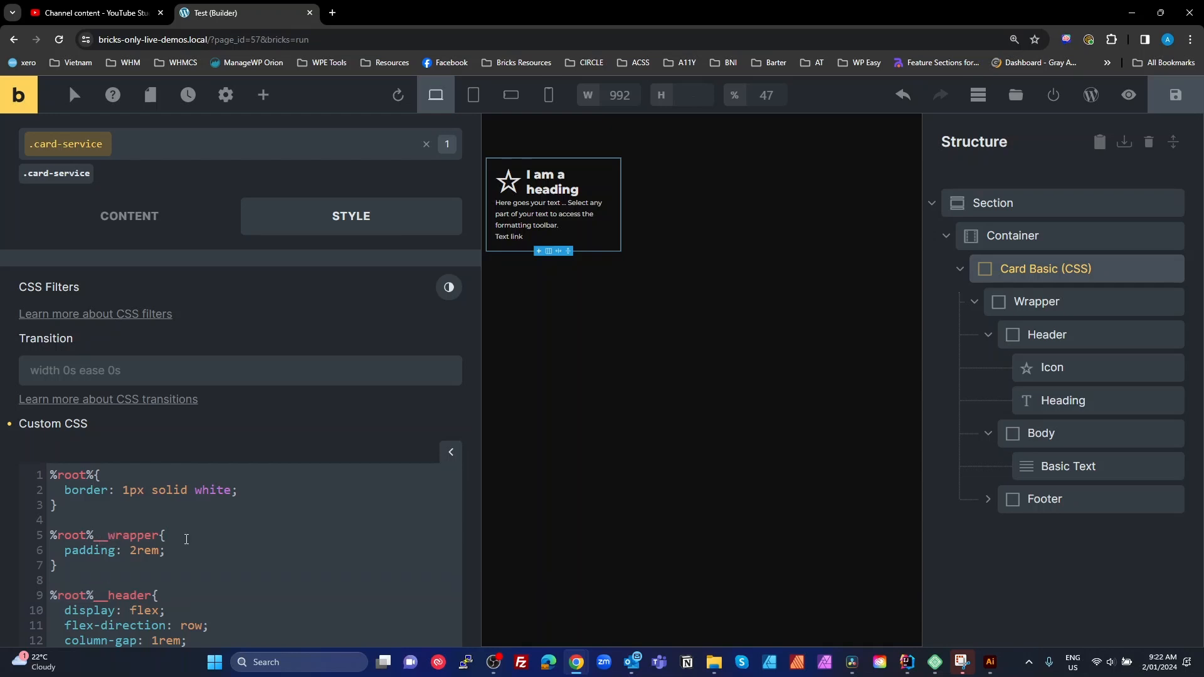